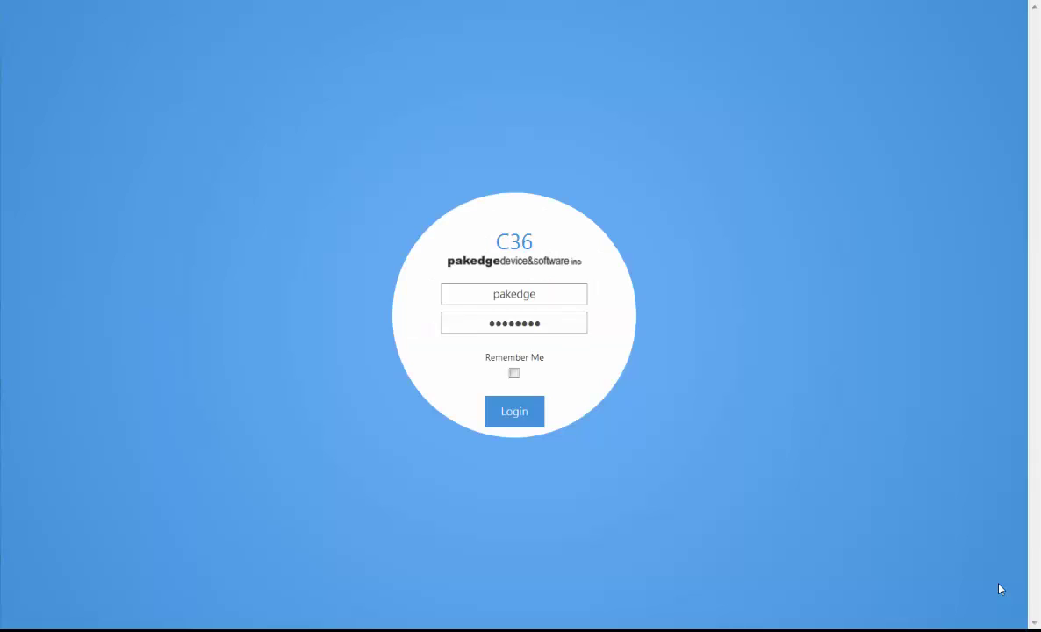
Step: Log in to the C36 controller with the entered username and password
{"action": "left_click", "coordinate": [524, 412]}
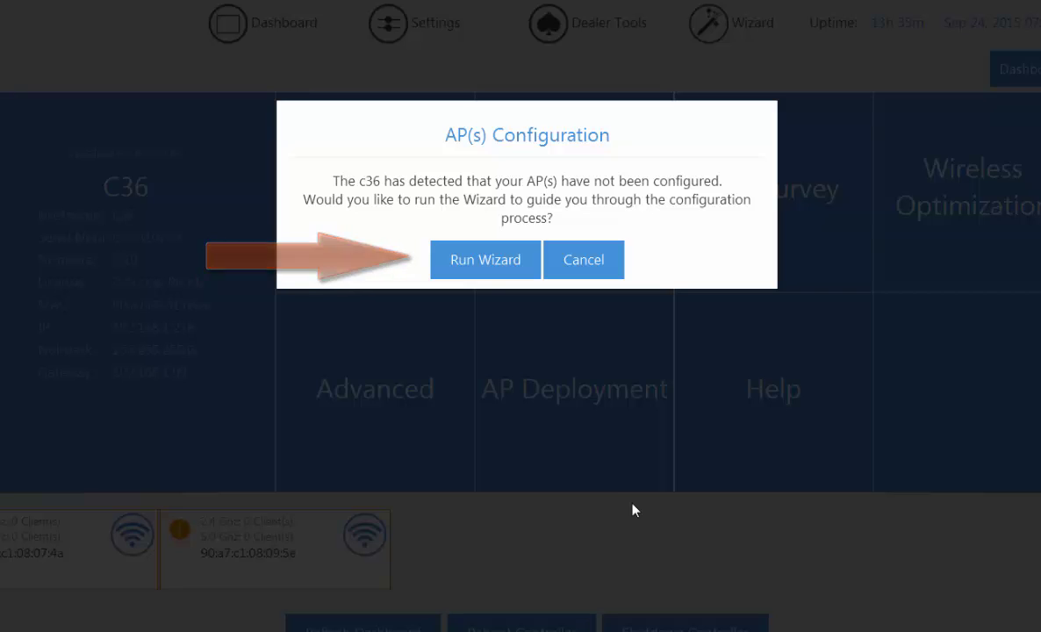
Step: Run the wizard for the unconfigured access points and start the Easy Wizard
{"action": "left_click", "coordinate": [488, 263]}
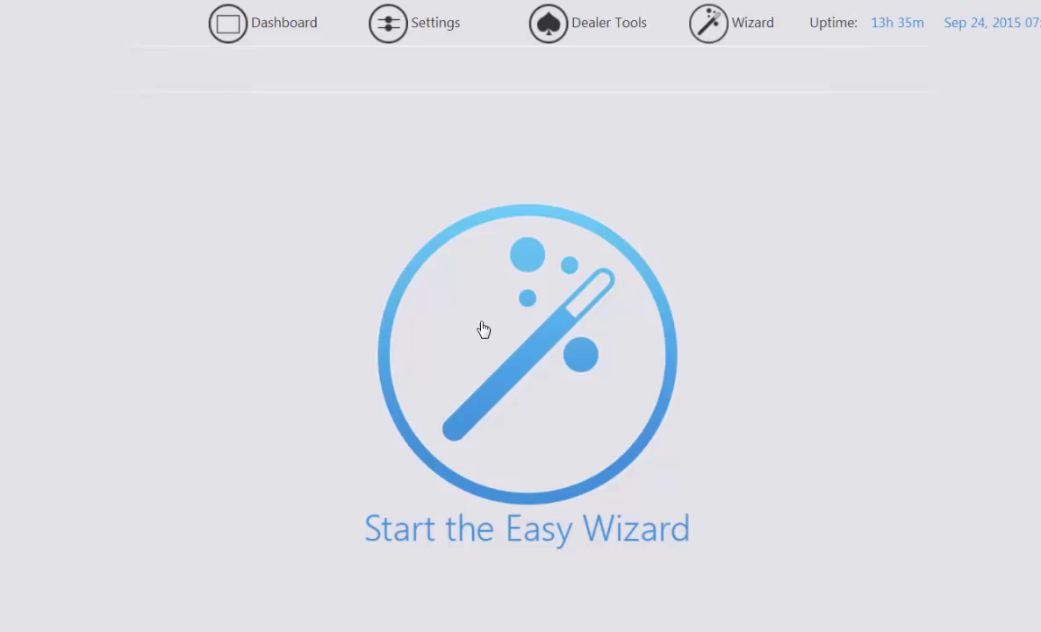
{"action": "left_click", "coordinate": [489, 319]}
Step: Give both duplicate-IP WK1 access points DHCP addresses and dismiss the firmware up-to-date notice
{"action": "left_click", "coordinate": [478, 244]}
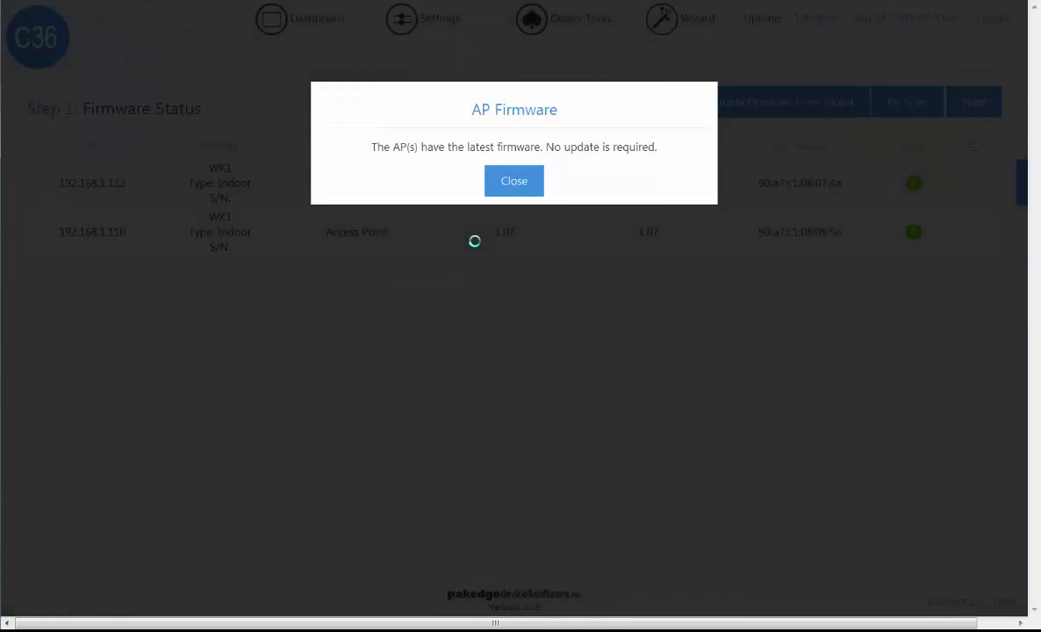
{"action": "left_click", "coordinate": [505, 184]}
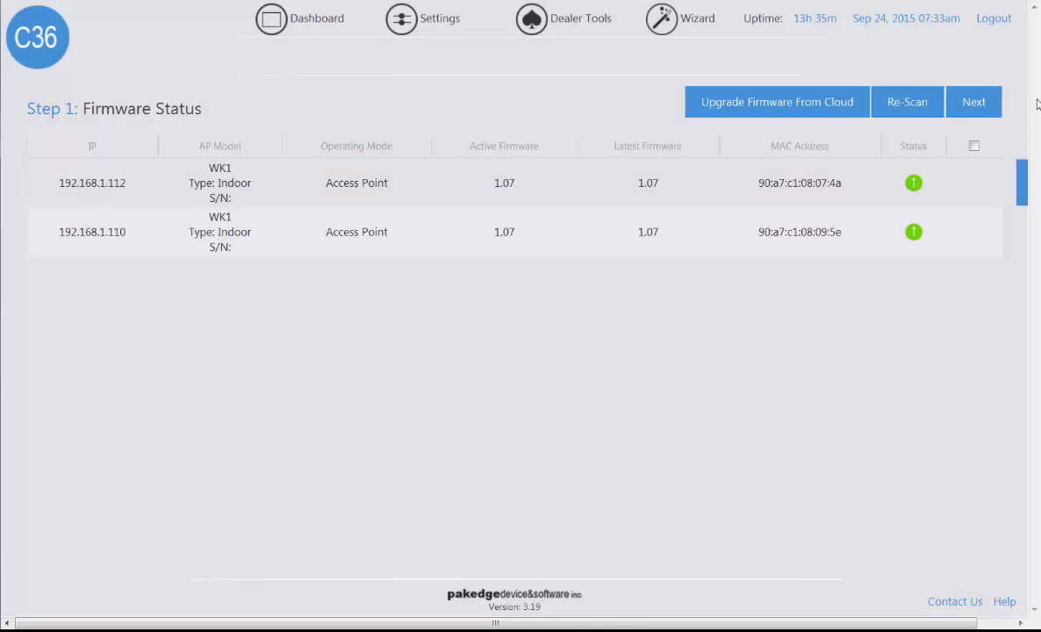
Step: Advance past the Discover step to the WK-1 model configuration
{"action": "left_click", "coordinate": [992, 117]}
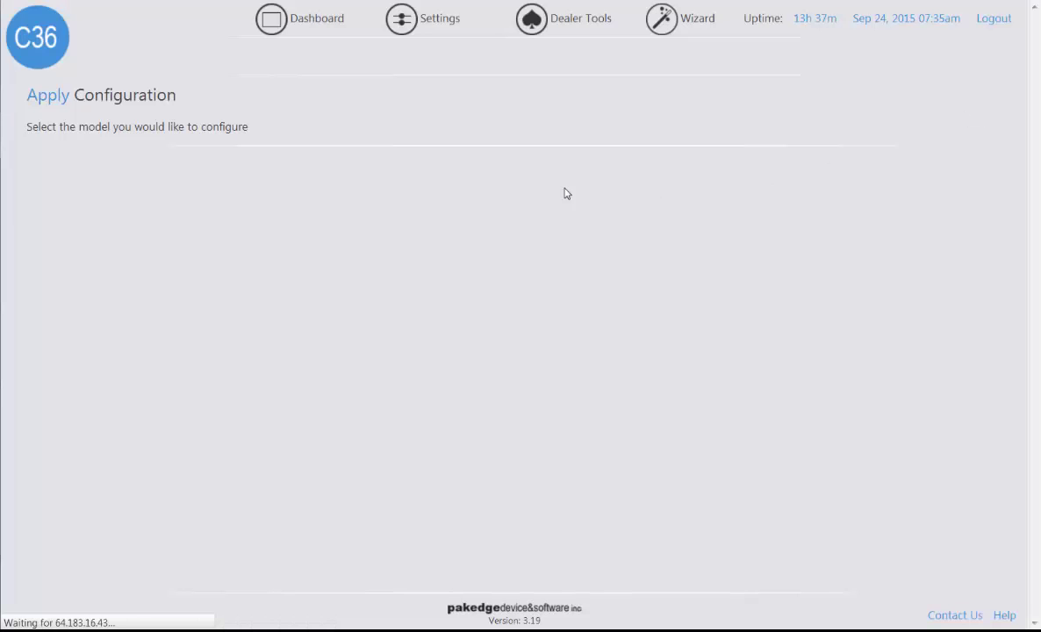
Step: Broadcast a single 2.4 GHz SSID named pakedge1
{"action": "left_click", "coordinate": [274, 159]}
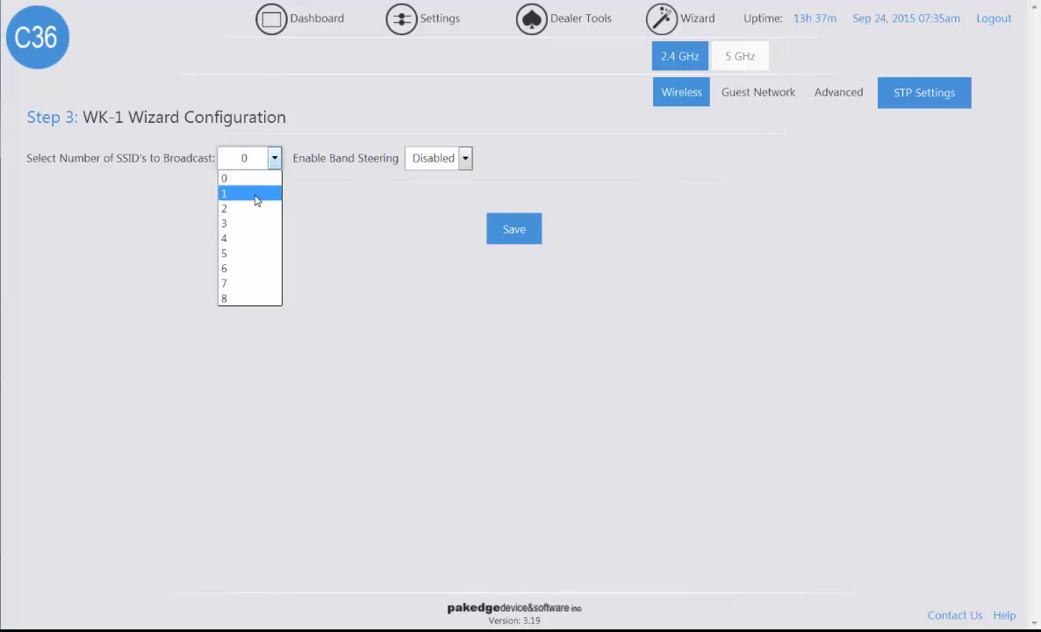
{"action": "left_click", "coordinate": [257, 193]}
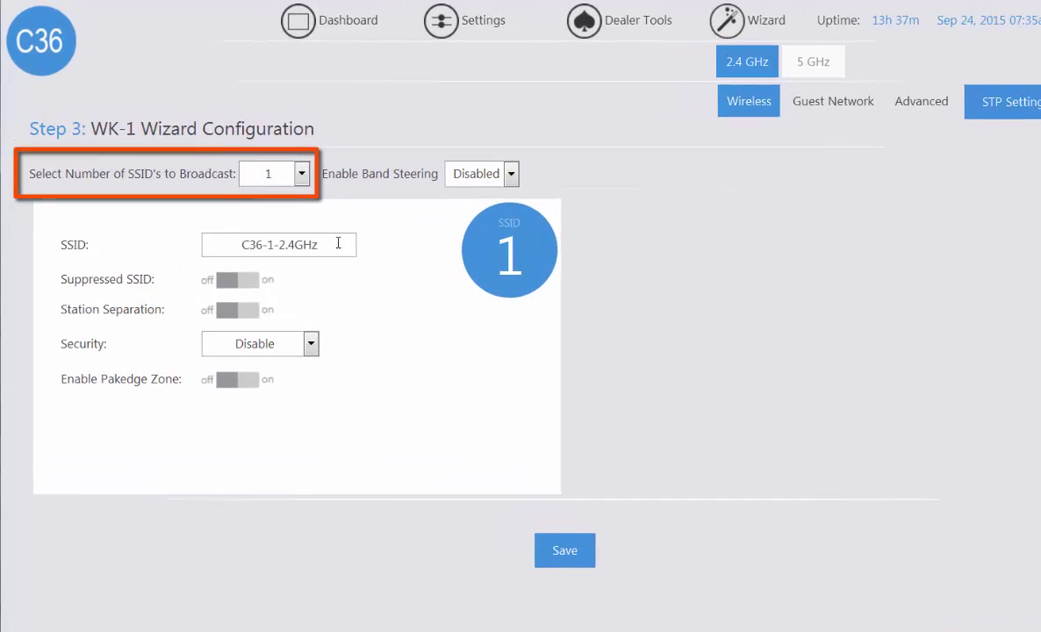
{"action": "left_click_drag", "start_coordinate": [307, 219], "coordinate": [98, 224]}
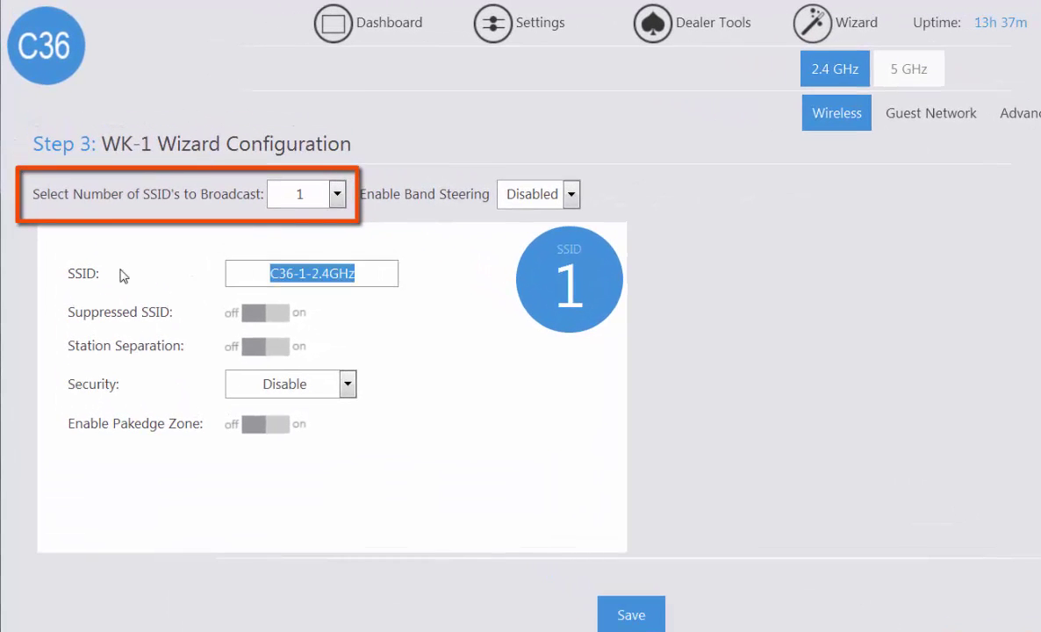
{"action": "type", "text": "pakedge1"}
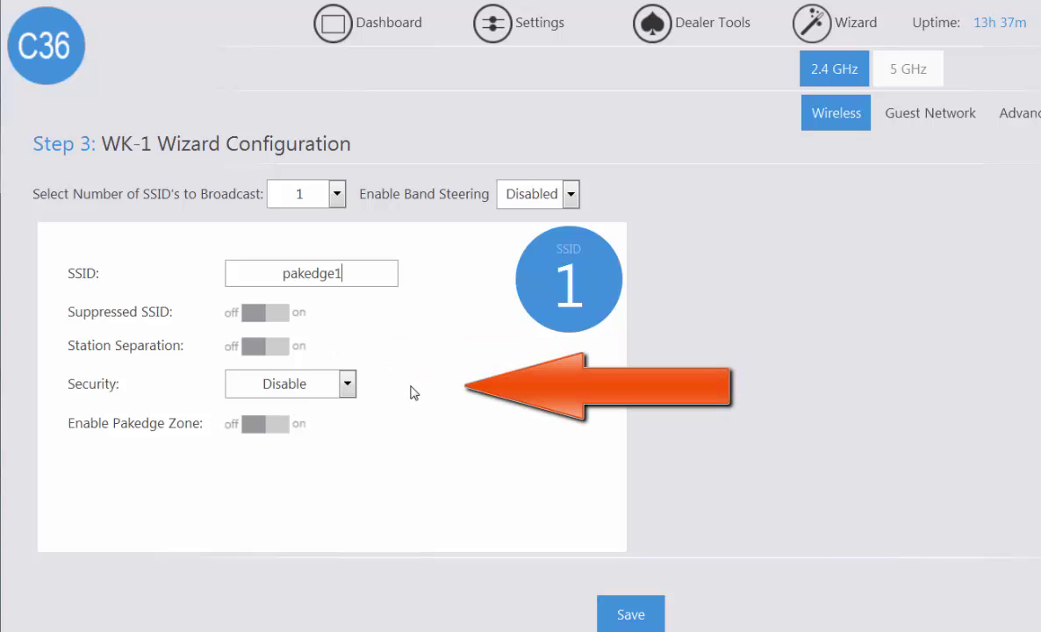
Step: Set pakedge1 security to WPA2-PSK and enter the wireless passphrase
{"action": "left_click", "coordinate": [347, 384]}
{"action": "left_click", "coordinate": [282, 438]}
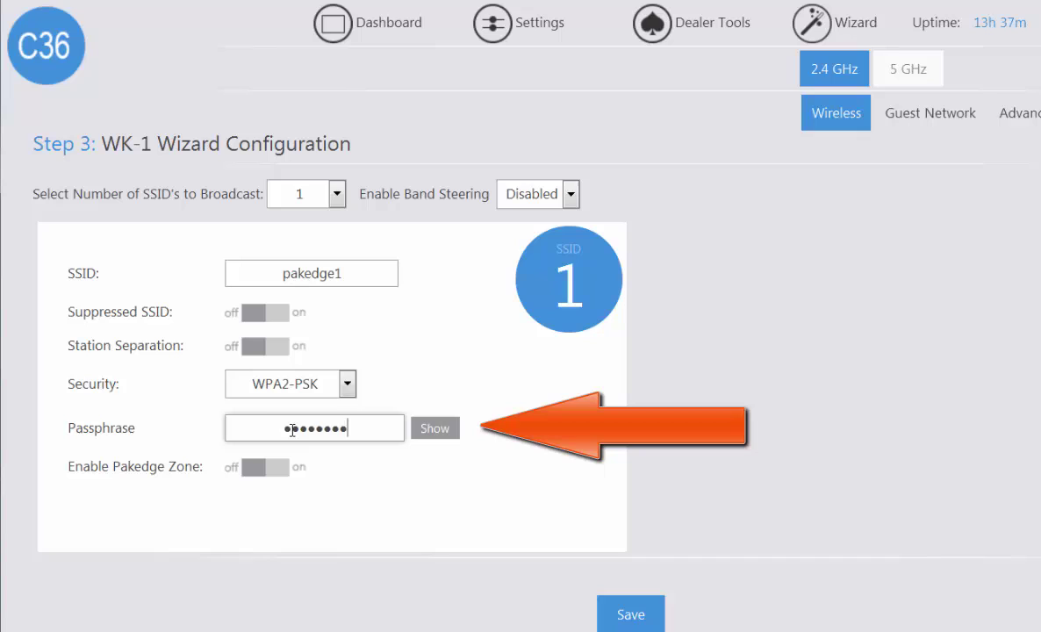
{"action": "left_click_drag", "start_coordinate": [370, 430], "coordinate": [244, 422]}
{"action": "type", "text": "pakedge1"}
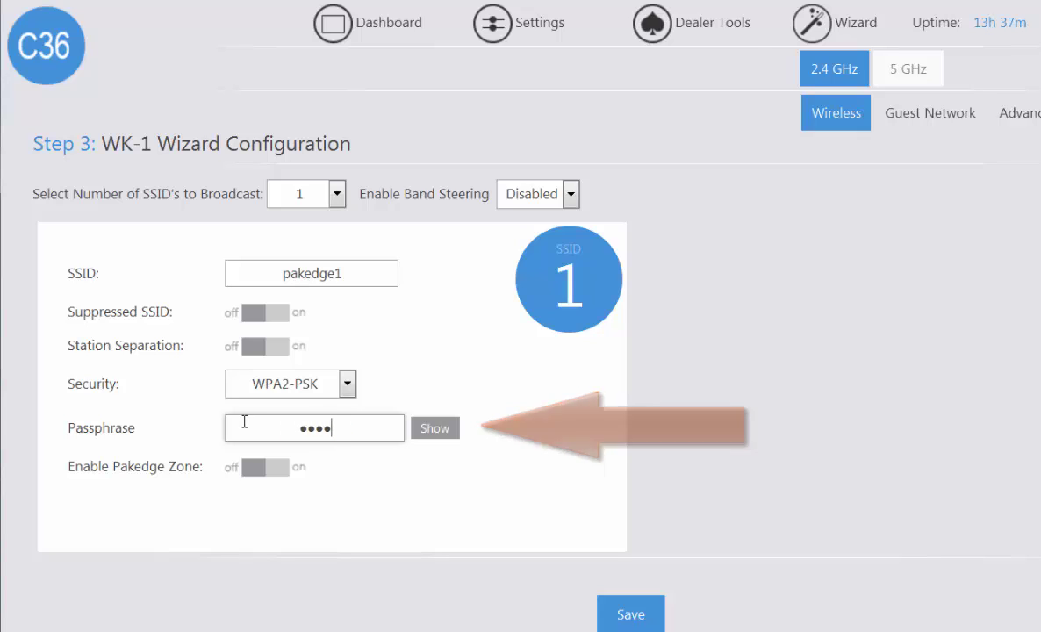
Step: Enable Pakedge Zone with Zone ID 3 for pakedge1, checking band steering options
{"action": "left_click", "coordinate": [279, 468]}
{"action": "left_click", "coordinate": [437, 471]}
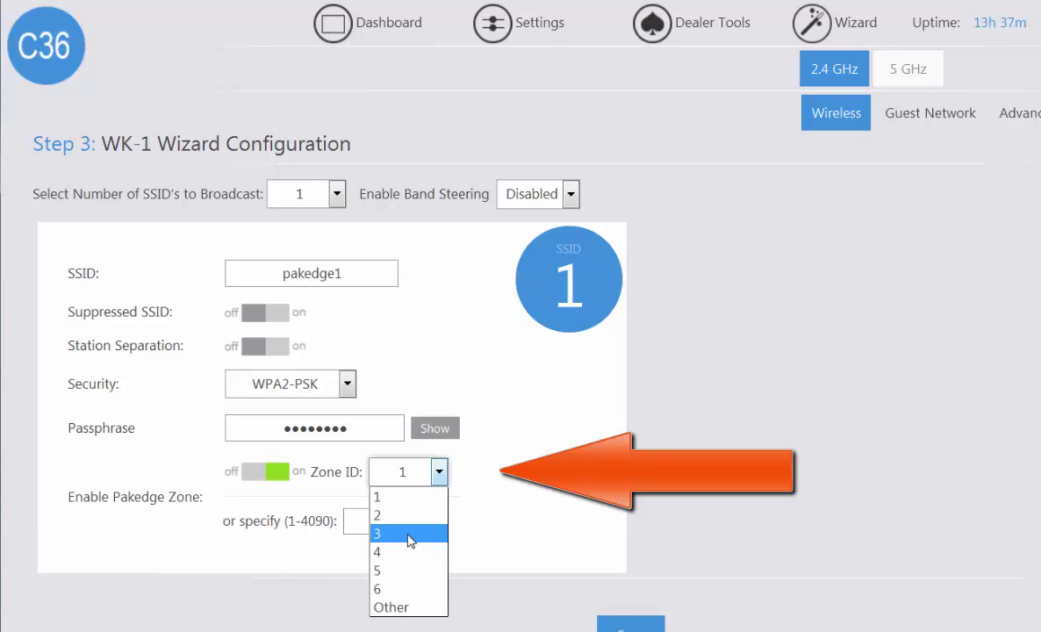
{"action": "left_click", "coordinate": [410, 533]}
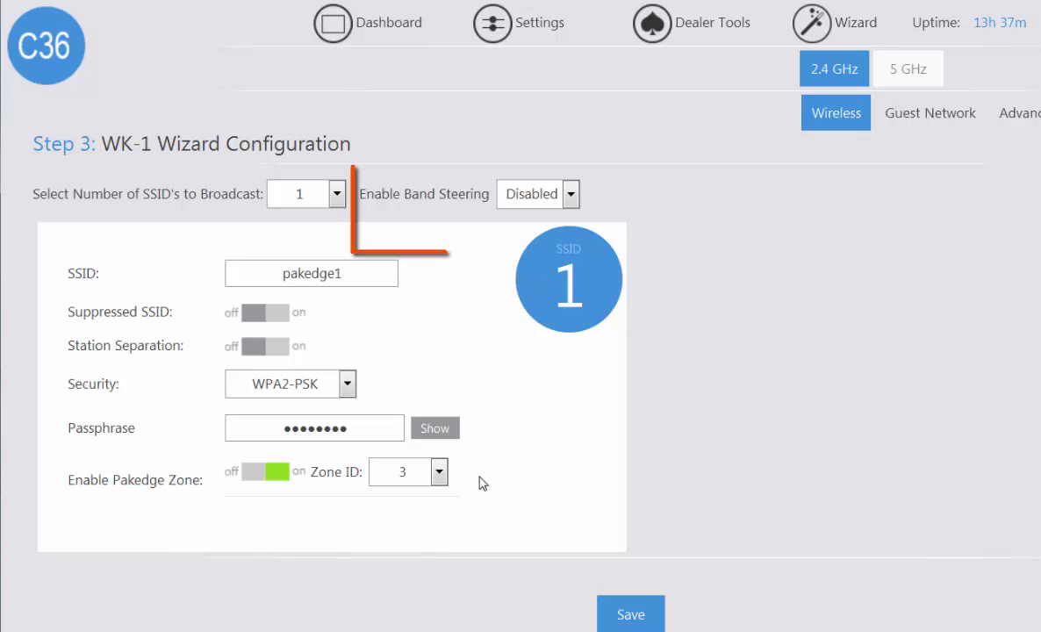
{"action": "left_click", "coordinate": [568, 198]}
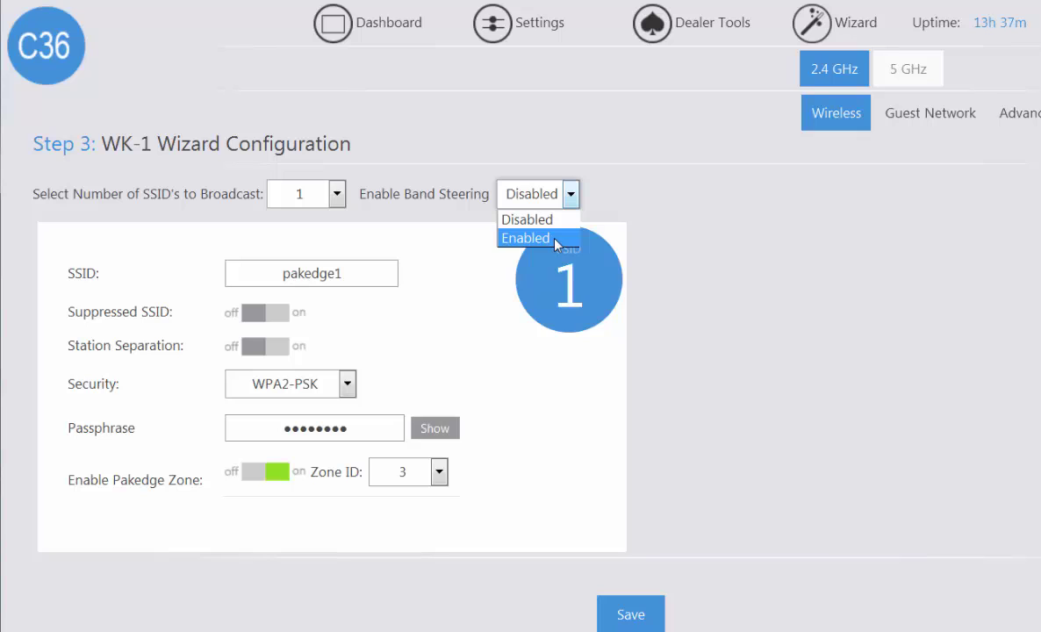
Step: Leave band steering Disabled and save the 2.4 GHz settings, continuing to 5 GHz
{"action": "left_click", "coordinate": [676, 195]}
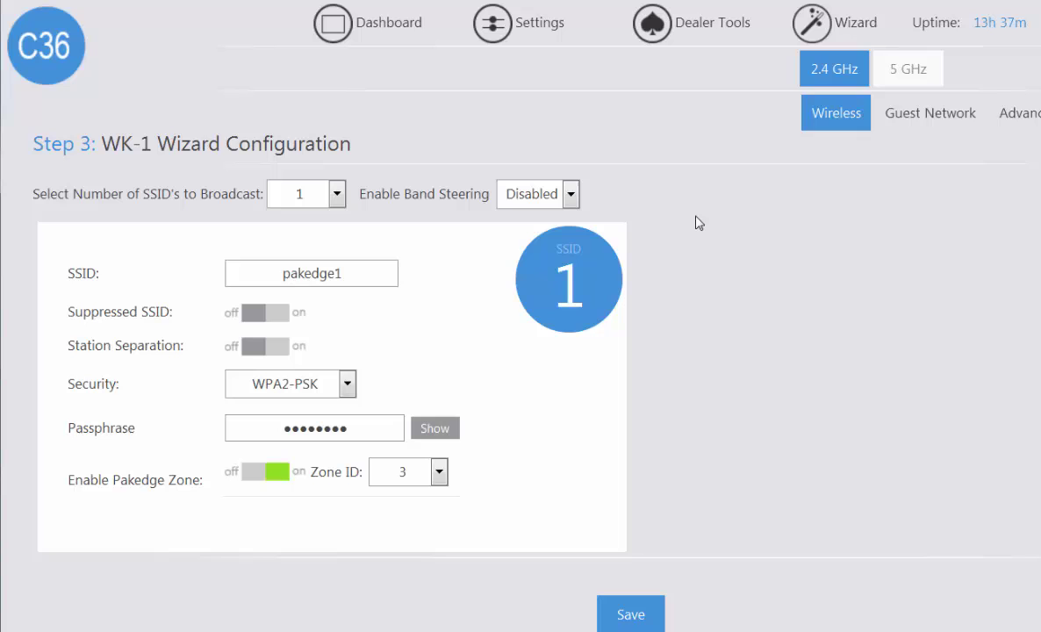
{"action": "left_click", "coordinate": [904, 68]}
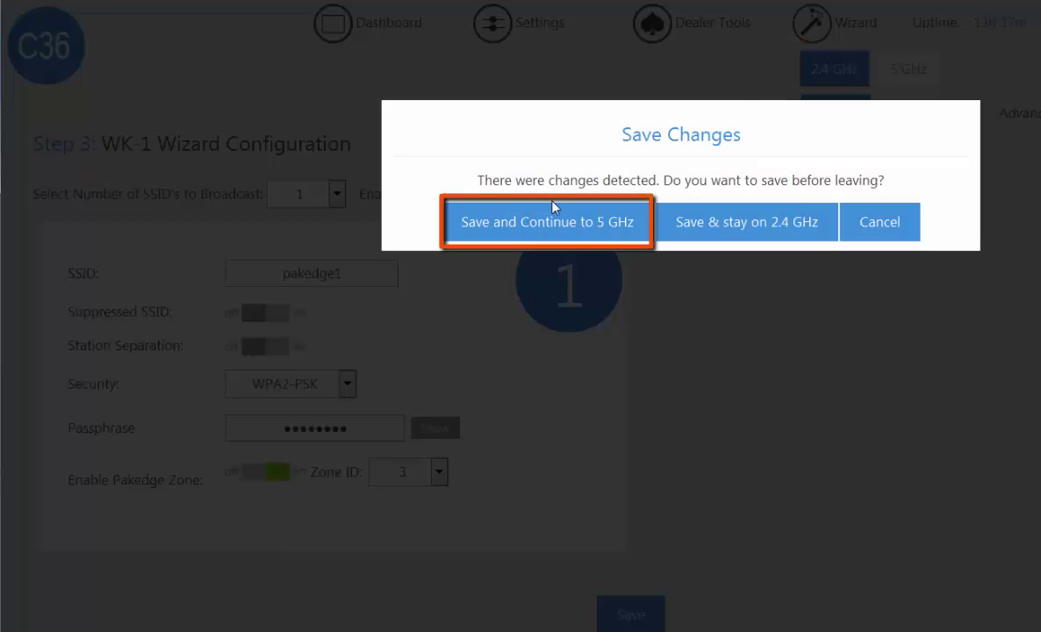
{"action": "left_click", "coordinate": [548, 223]}
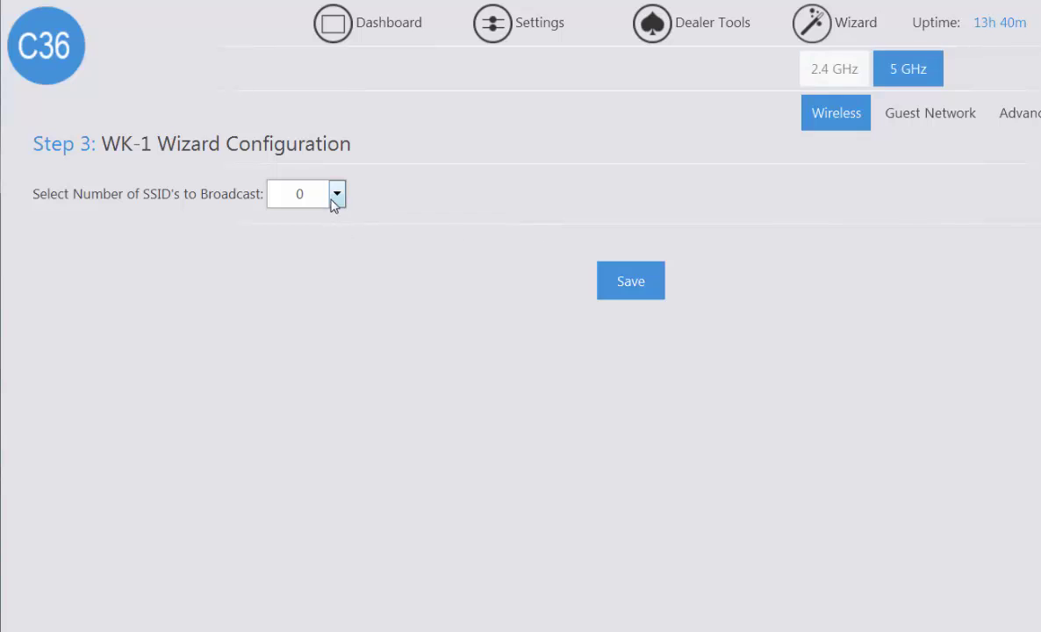
Step: Broadcast a single 5 GHz SSID named pakedge5
{"action": "left_click", "coordinate": [335, 196]}
{"action": "left_click", "coordinate": [338, 235]}
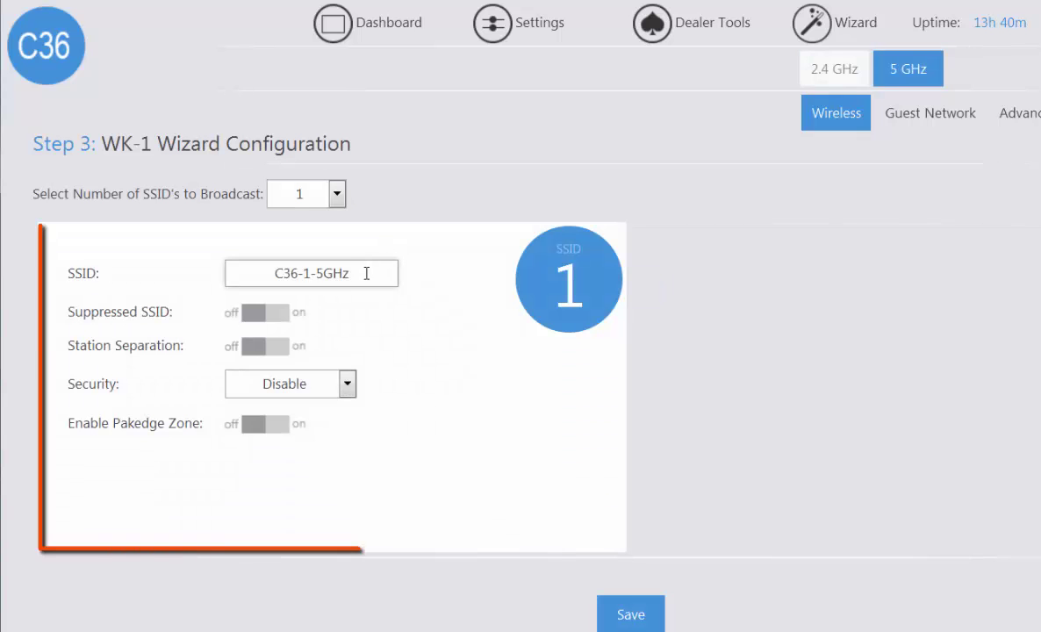
{"action": "left_click_drag", "start_coordinate": [366, 273], "coordinate": [216, 272]}
{"action": "type", "text": "pakedge"}
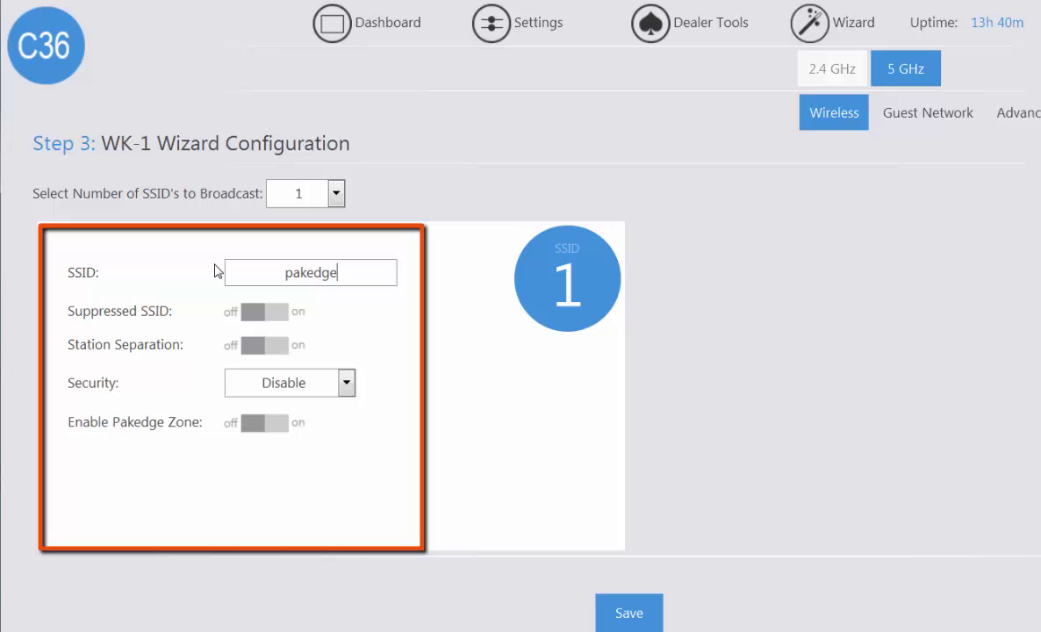
{"action": "type", "text": "5"}
Step: Secure pakedge5 with WPA2-PSK and place it in Pakedge Zone ID 3
{"action": "left_click", "coordinate": [346, 382]}
{"action": "left_click", "coordinate": [254, 413]}
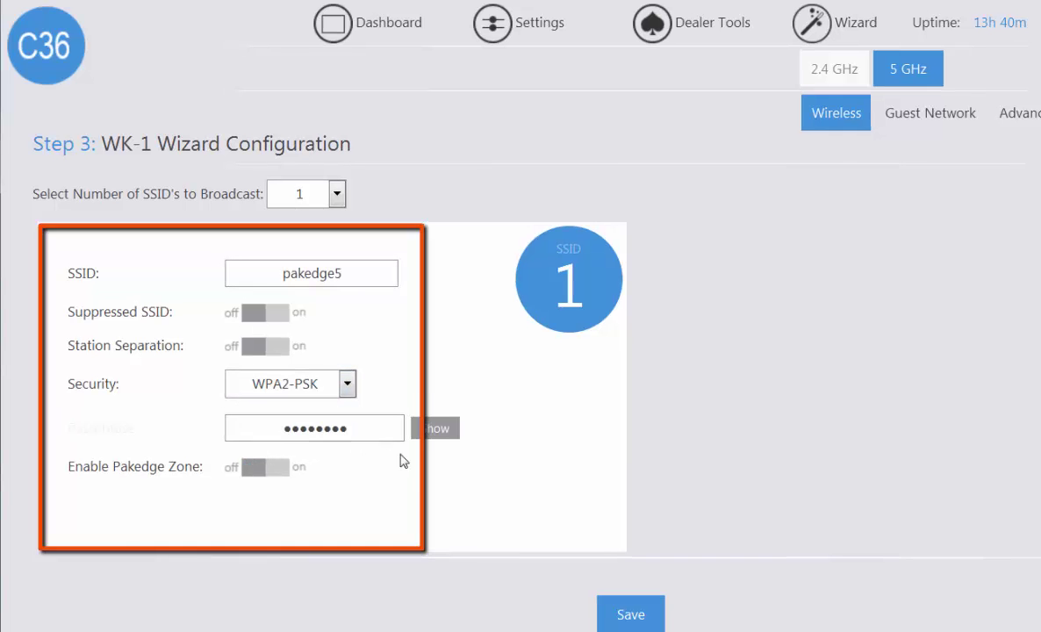
{"action": "left_click", "coordinate": [263, 467]}
{"action": "left_click", "coordinate": [437, 472]}
{"action": "left_click", "coordinate": [411, 534]}
Step: Save and apply the configuration, skip optimization, and list both WK-1 APs Online in Manual Setup
{"action": "left_click", "coordinate": [630, 625]}
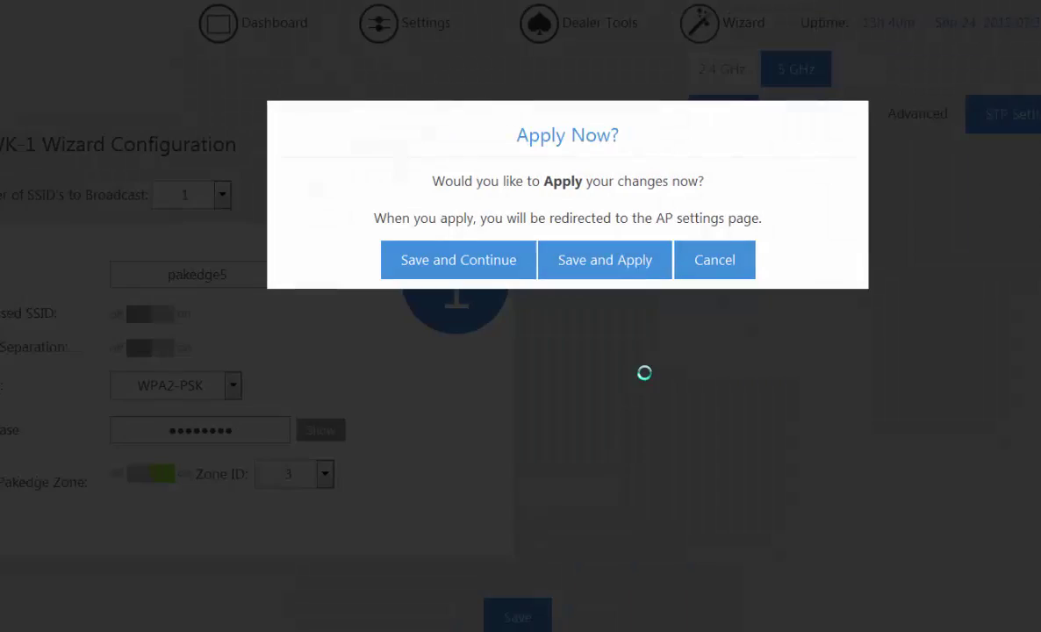
{"action": "left_click", "coordinate": [576, 263]}
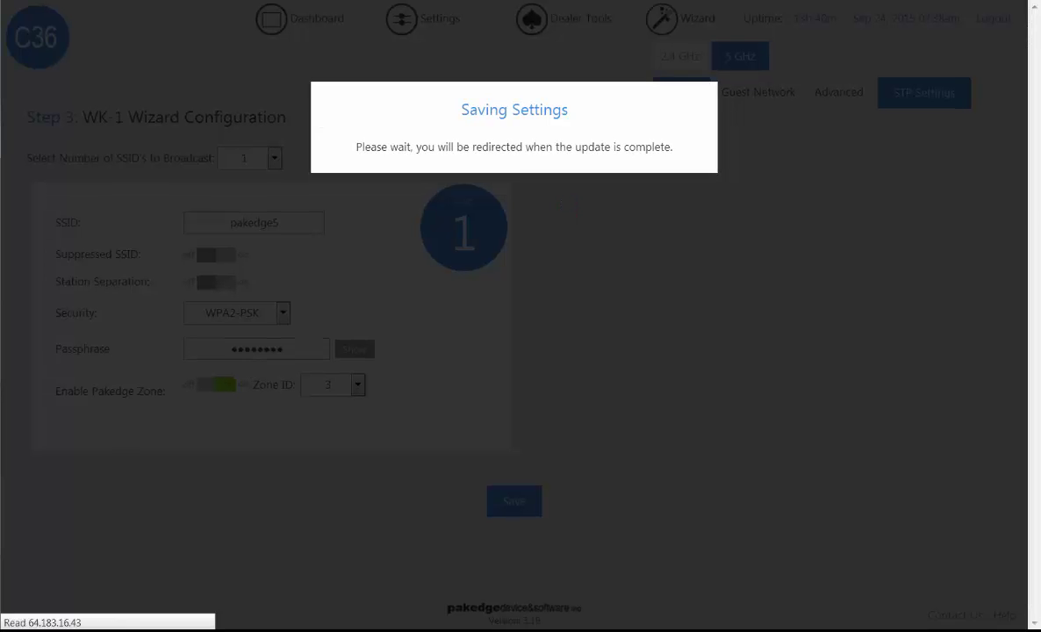
{"action": "left_click", "coordinate": [367, 214]}
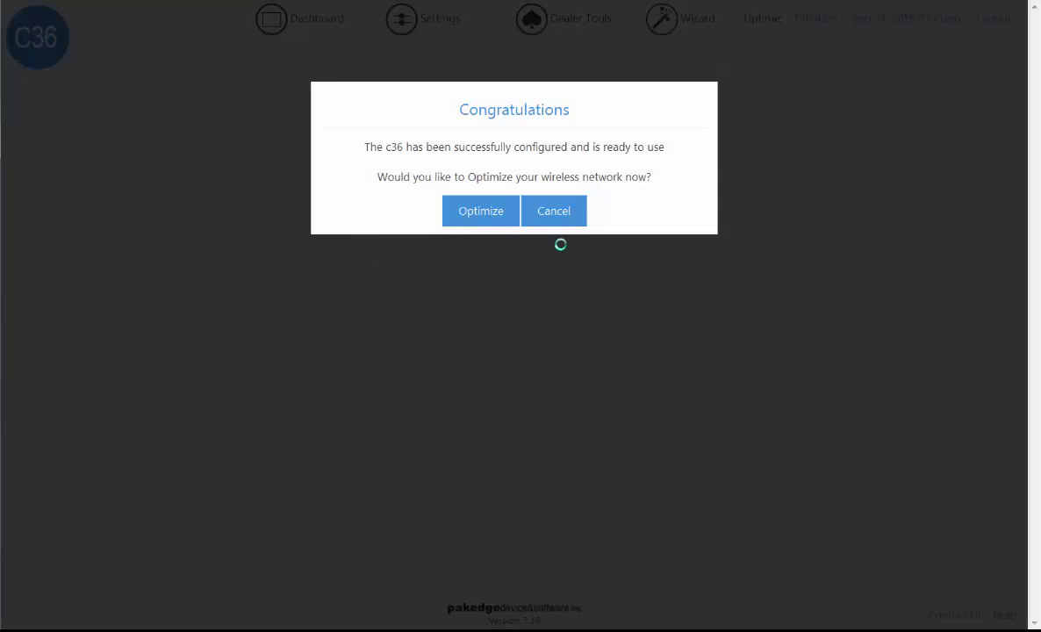
{"action": "left_click", "coordinate": [559, 216]}
{"action": "left_click", "coordinate": [256, 224]}
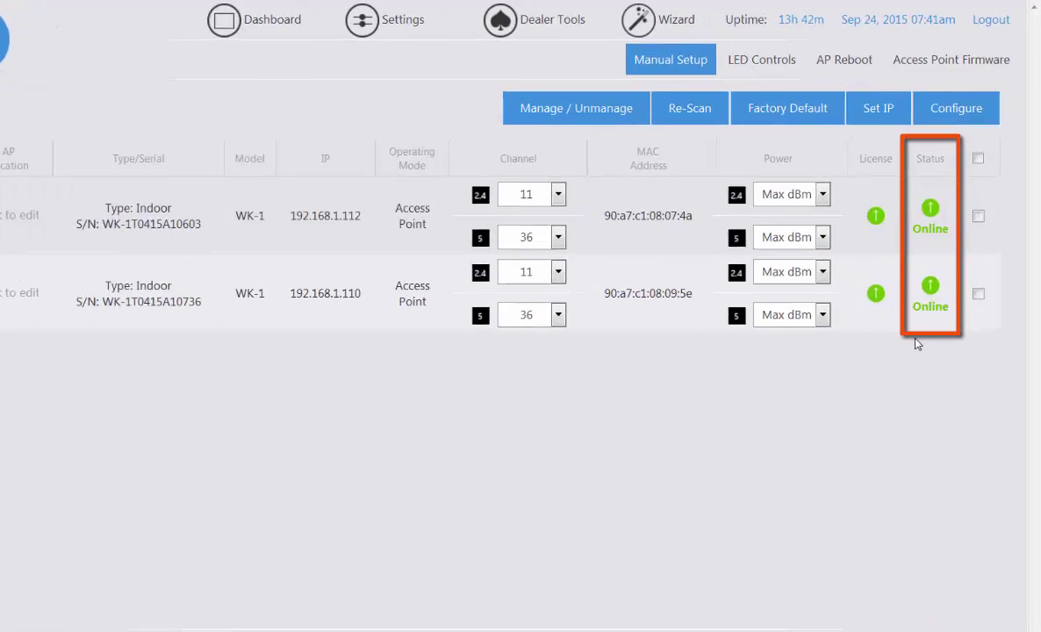